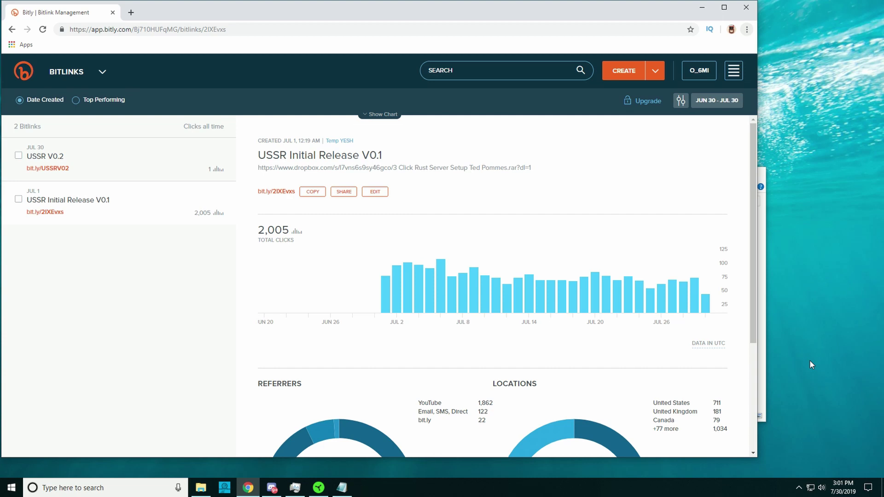
Step: Review the click chart, referrers and locations for the USSR Initial Release V0.1 bitlink
scroll(307, 233, "down", 1)
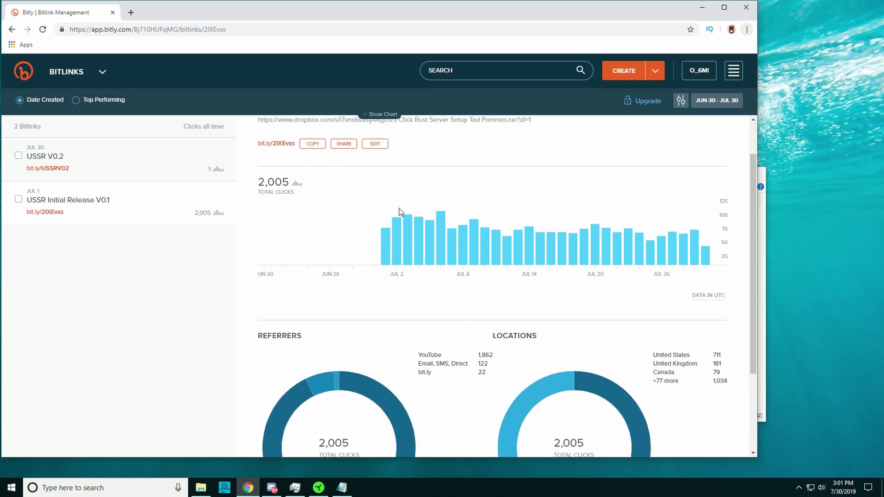
scroll(673, 267, "down", 2)
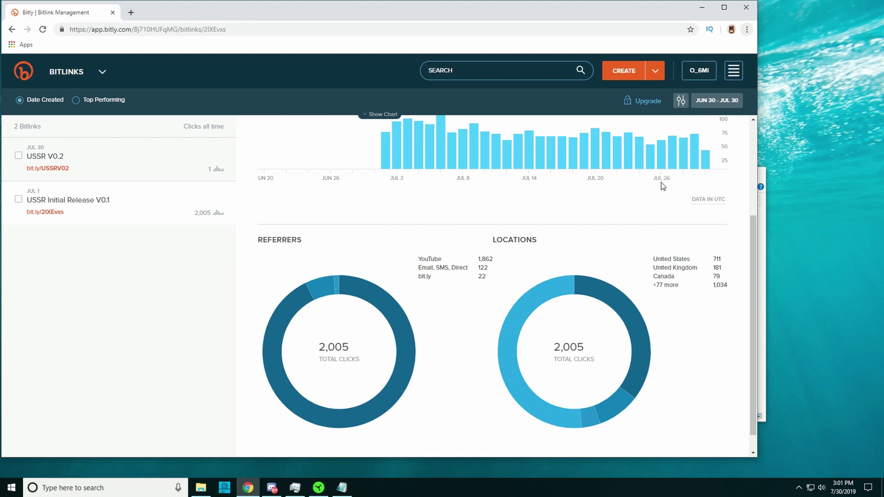
scroll(663, 185, "up", 1)
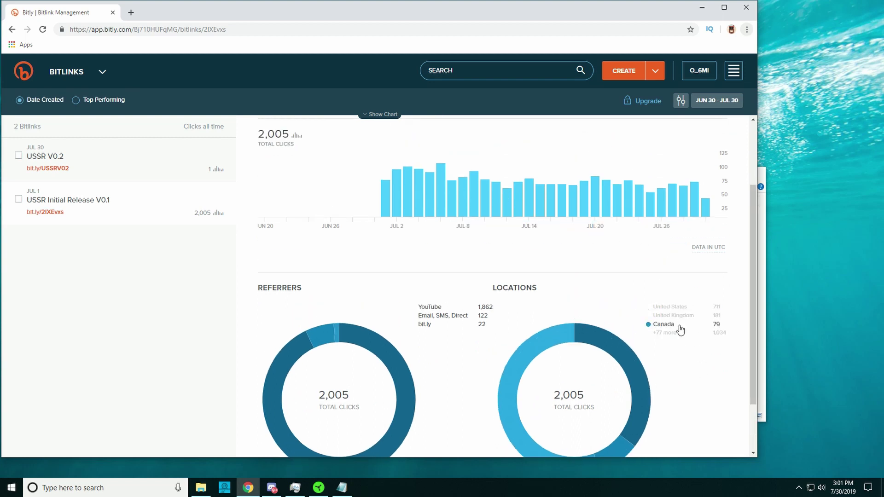
scroll(683, 425, "down", 1)
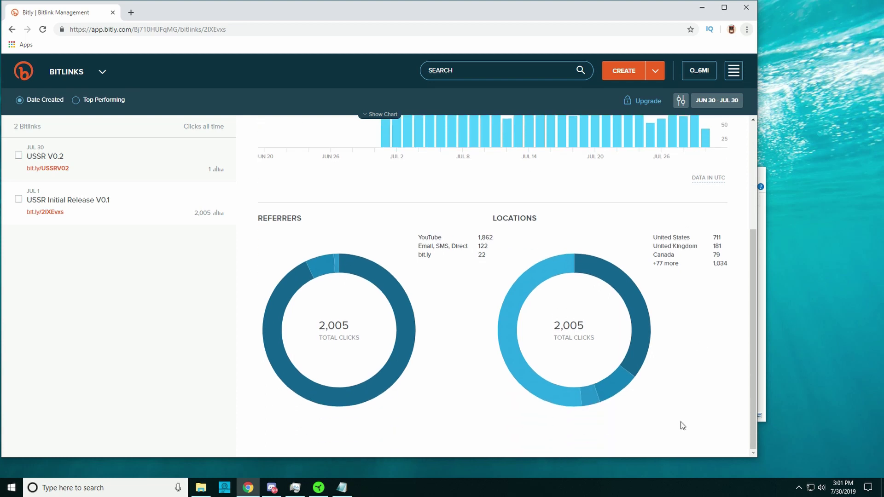
scroll(682, 428, "up", 3)
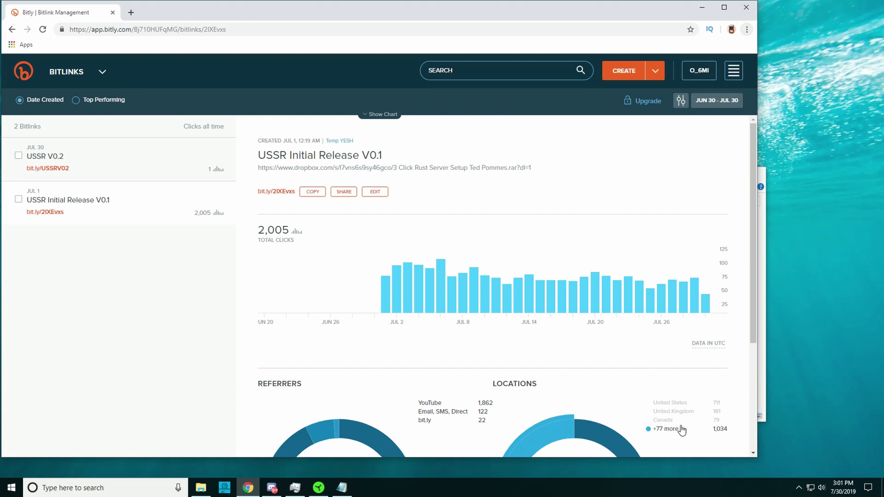
mouse_move(406, 18)
left_mouse_down()
mouse_move(418, 10)
mouse_move(414, 22)
left_mouse_up()
left_click_drag(520, 25, 546, 26)
Step: Launch Ultimate Server Setup Rust - USSR from the rustserver folder and allow it to make changes to the device
left_click(199, 487)
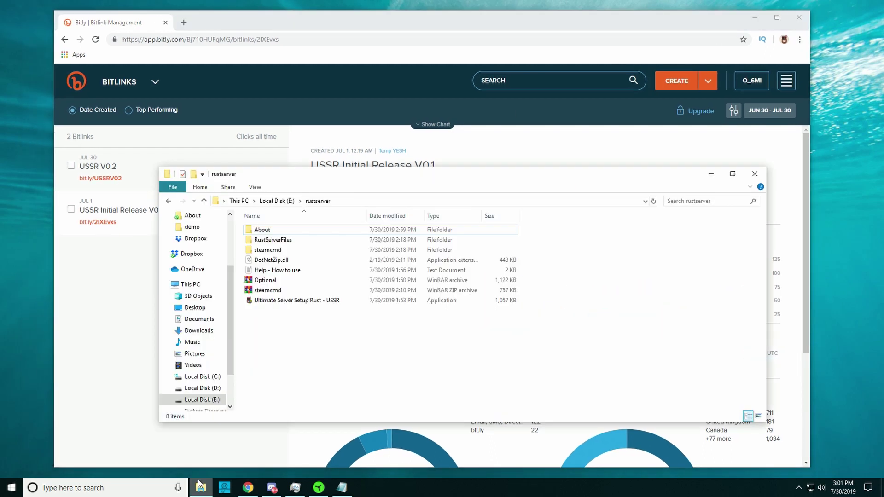
double_click(284, 300)
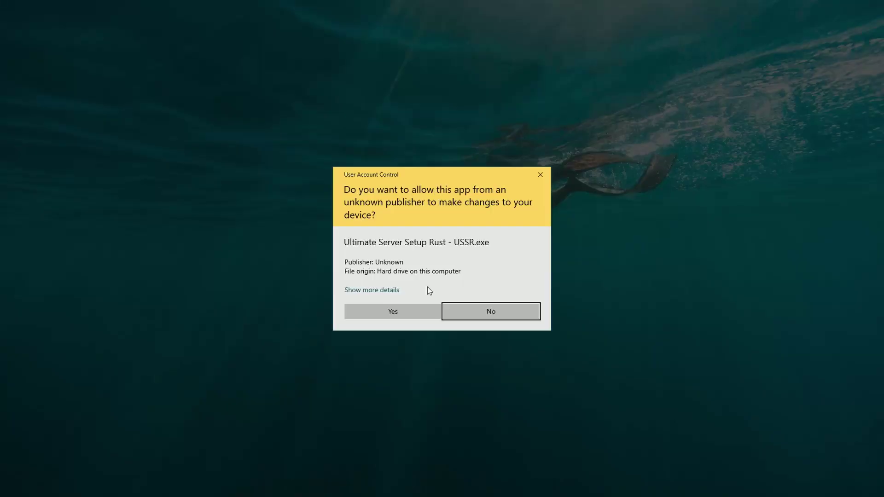
left_click(419, 312)
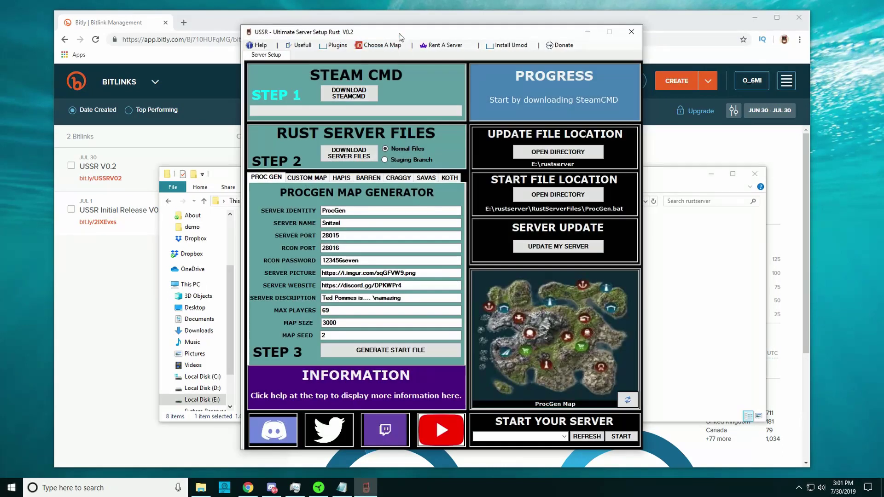
mouse_move(398, 38)
left_mouse_down()
mouse_move(398, 26)
mouse_move(389, 36)
left_mouse_up()
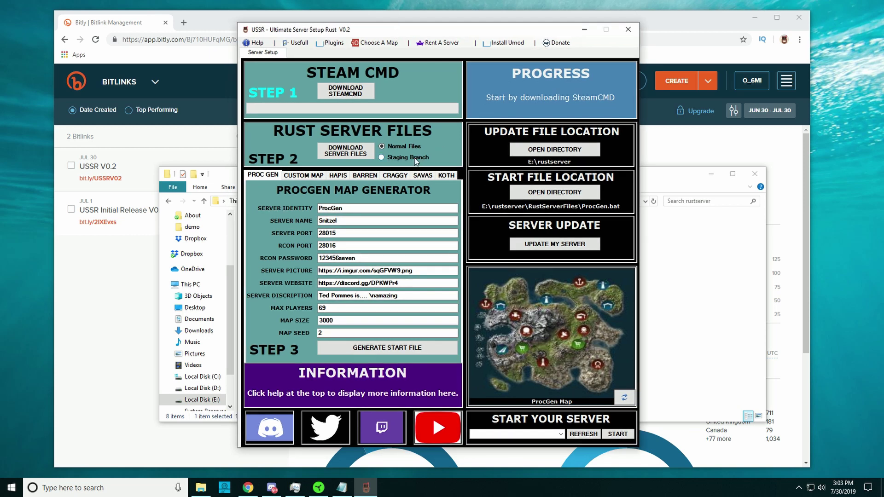
Step: Choose Staging Branch as the source for the Rust server files
left_click(400, 157)
left_click(339, 321)
key("Tab")
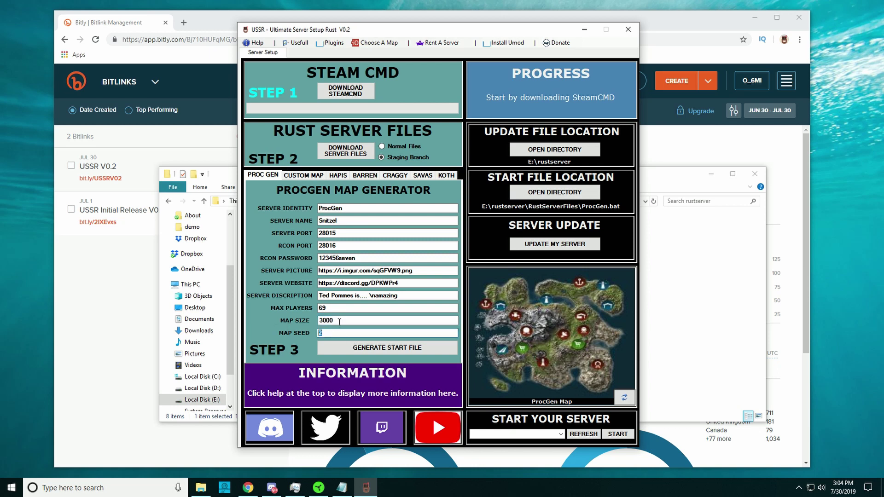
Step: Look through the Custom Map, Hapis, Barren, Craggy and Savas generator settings, checking the map previews
left_click(315, 175)
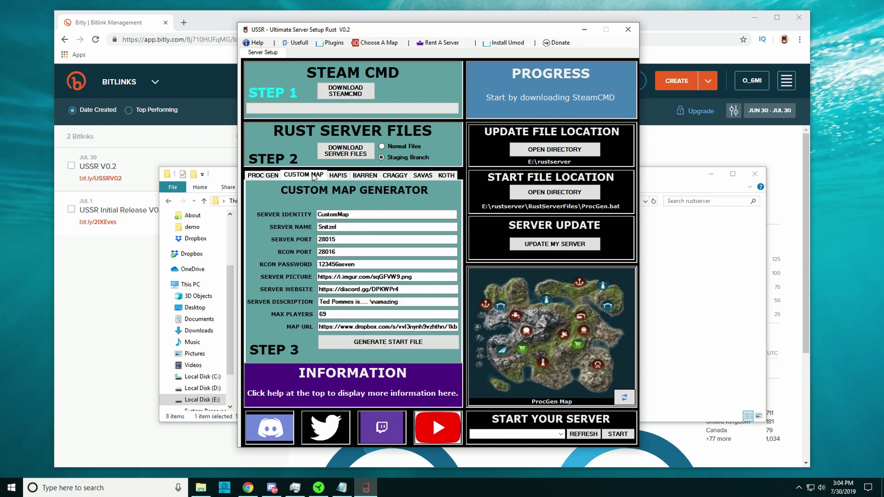
left_click(340, 176)
left_click(365, 175)
left_click(396, 176)
left_click(295, 177)
left_click(624, 397)
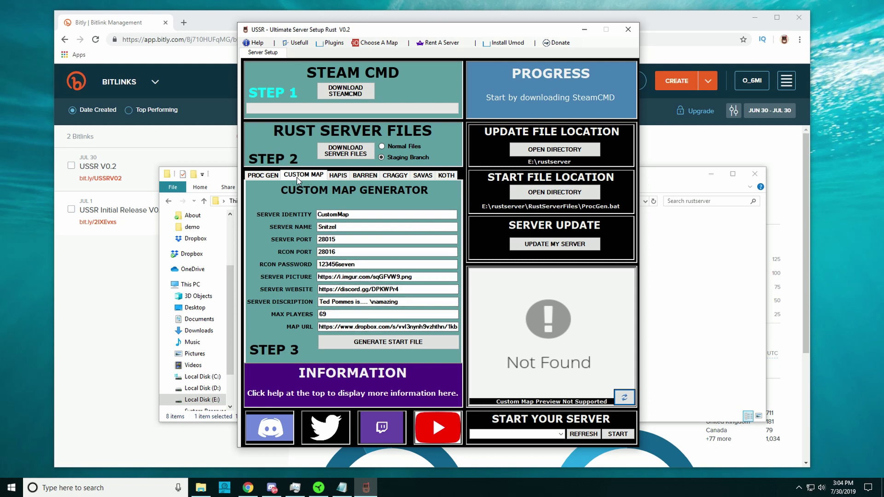
left_click(339, 175)
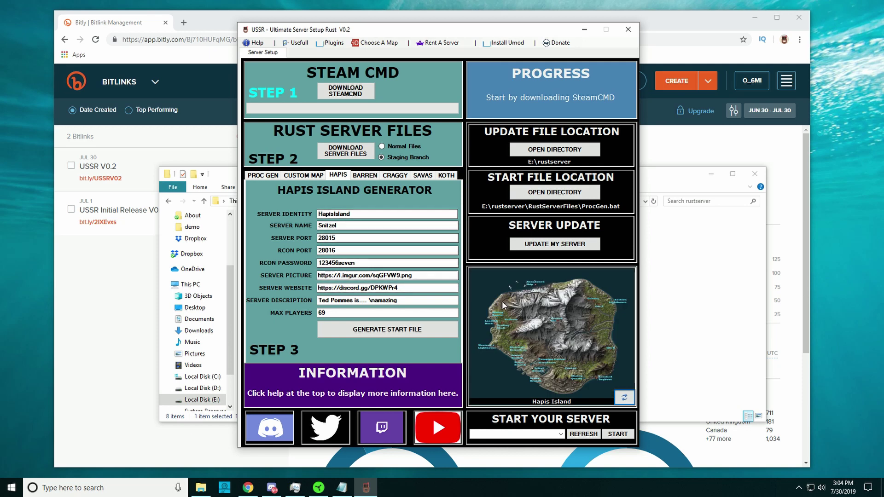
left_click(364, 175)
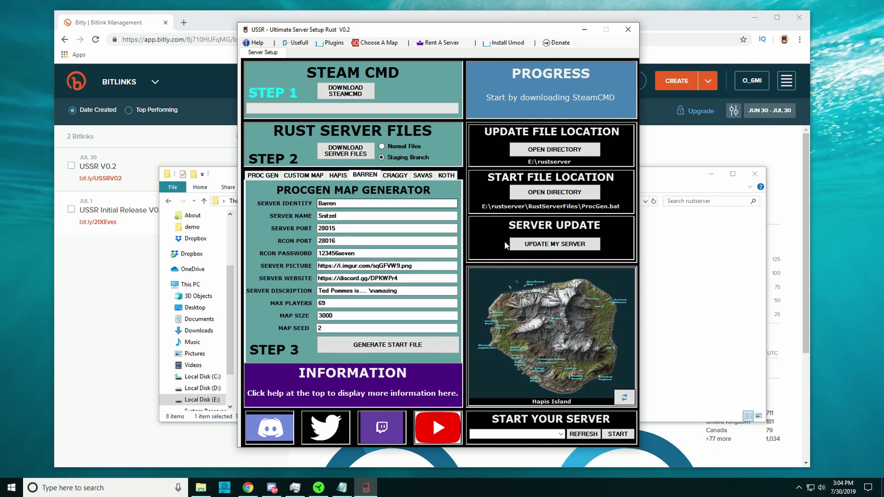
left_click(416, 175)
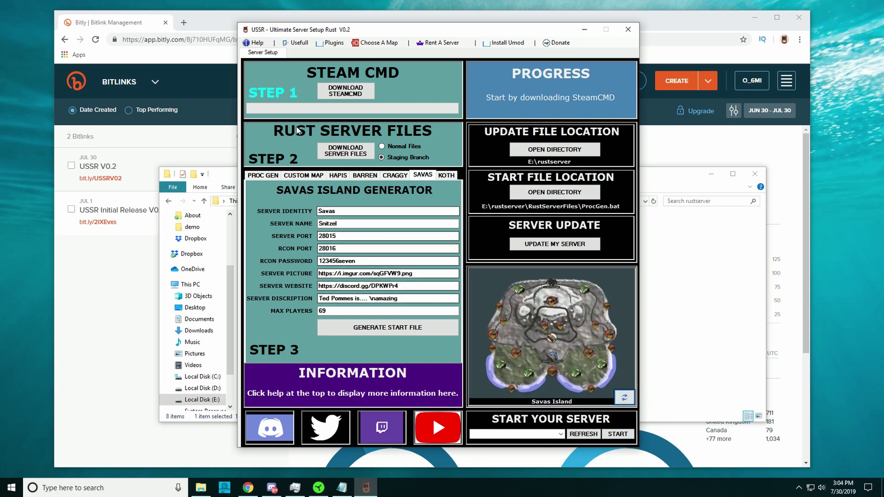
Step: Set the ProcGen map size to 4000, generate its start file and refresh the map preview
left_click(263, 175)
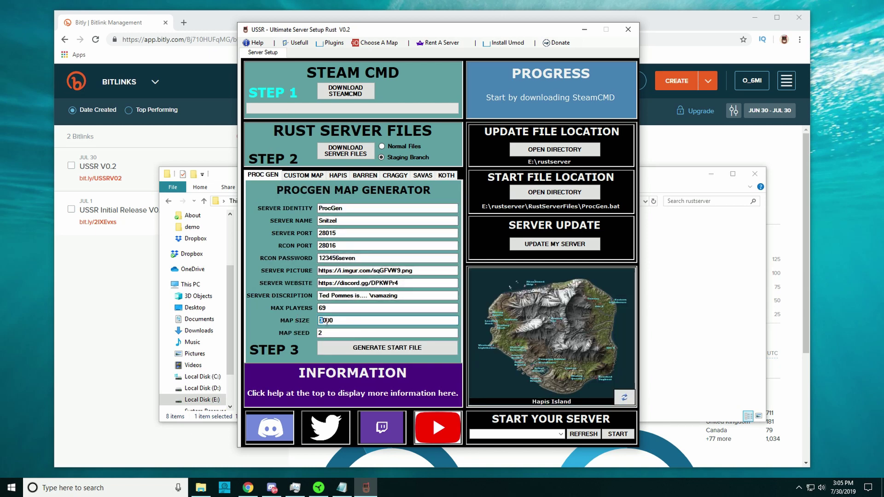
type("4")
left_click(355, 349)
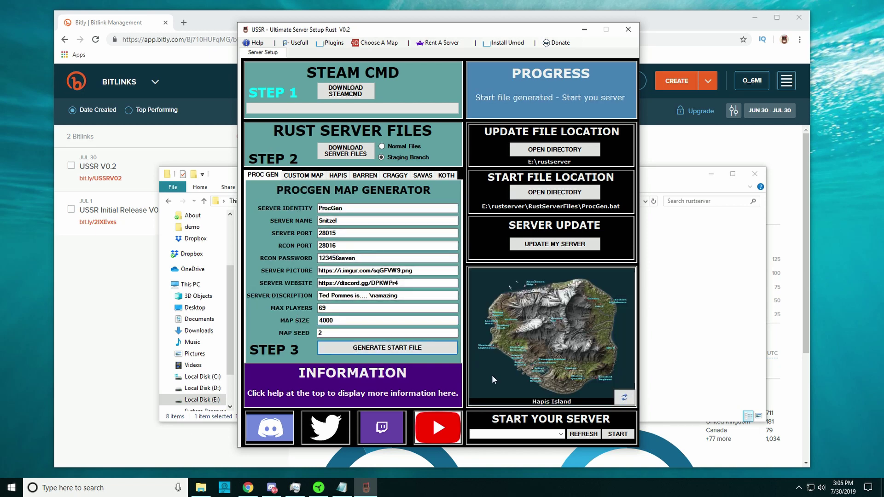
left_click(624, 397)
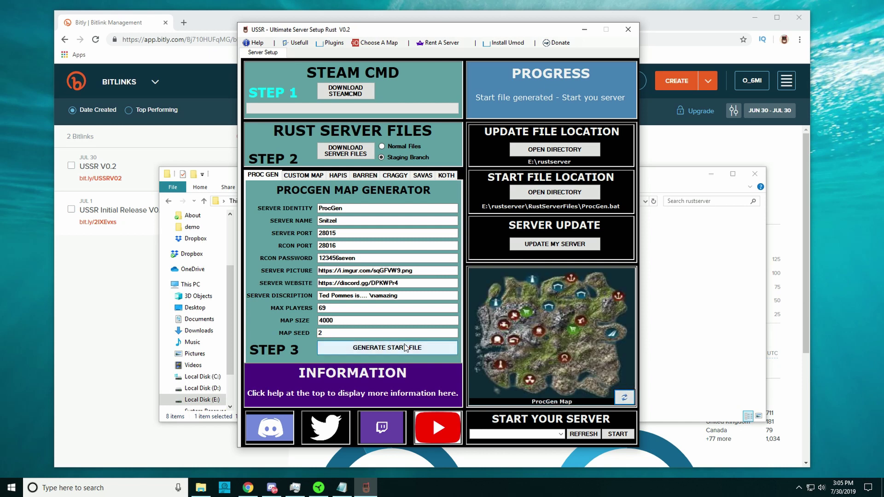
Step: Set the ProcGen map size to 1000 and refresh the map preview
left_click(319, 320)
key("Delete")
type("1")
left_click(624, 397)
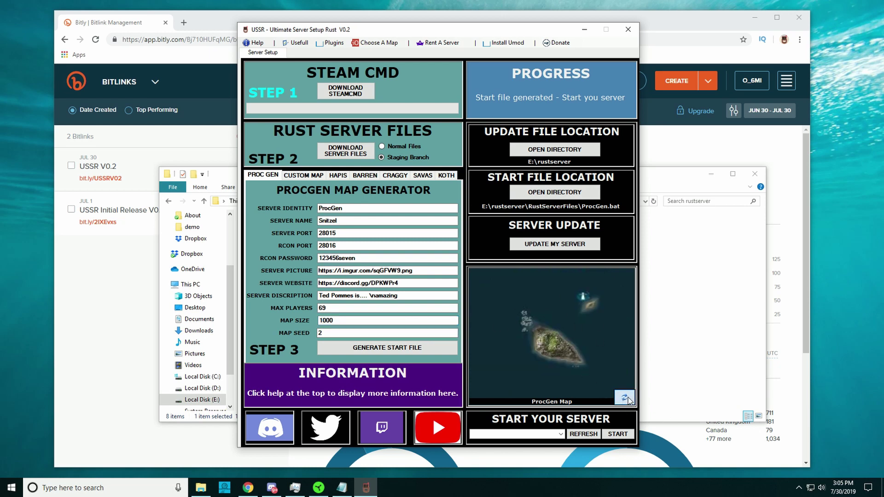
left_click_drag(369, 32, 370, 20)
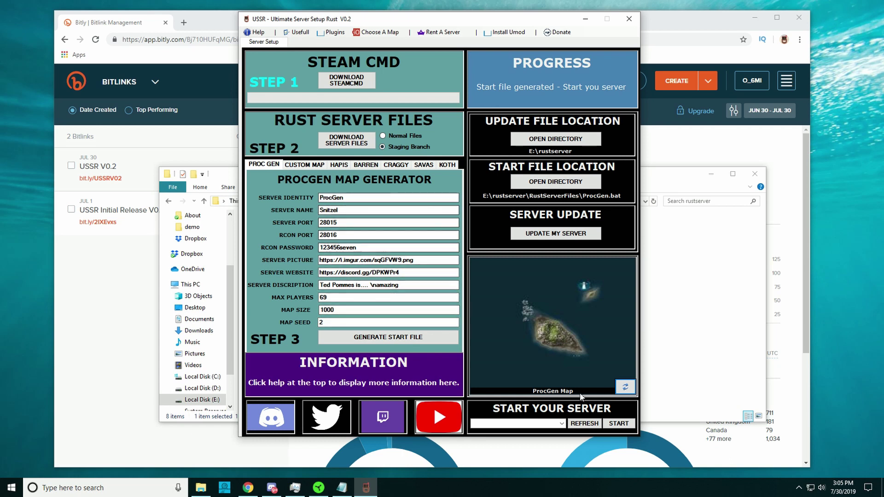
Step: Generate the ProcGen start file again and start the server with the refreshed Start Server File ProcGen.bat entry
left_click(525, 424)
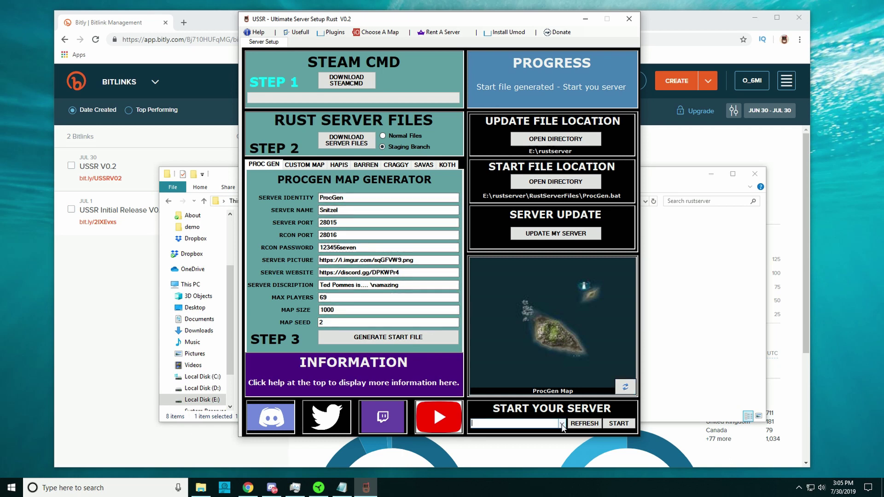
left_click(598, 421)
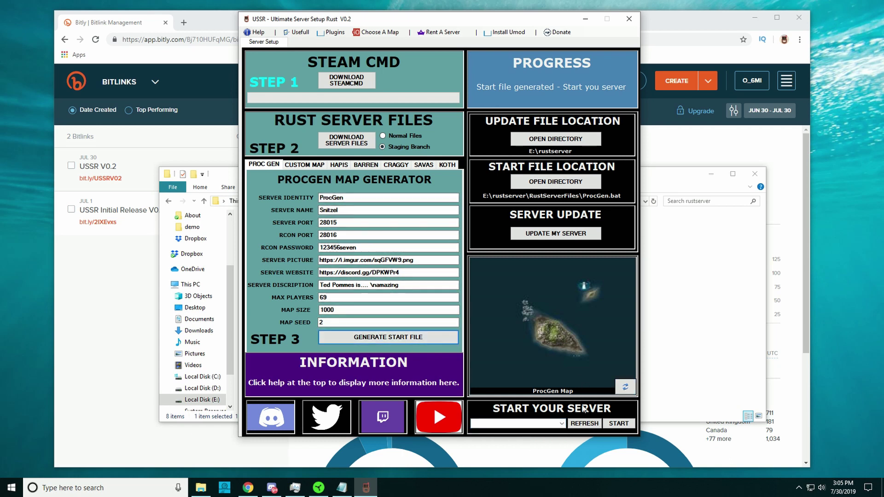
left_click(586, 423)
left_click(516, 423)
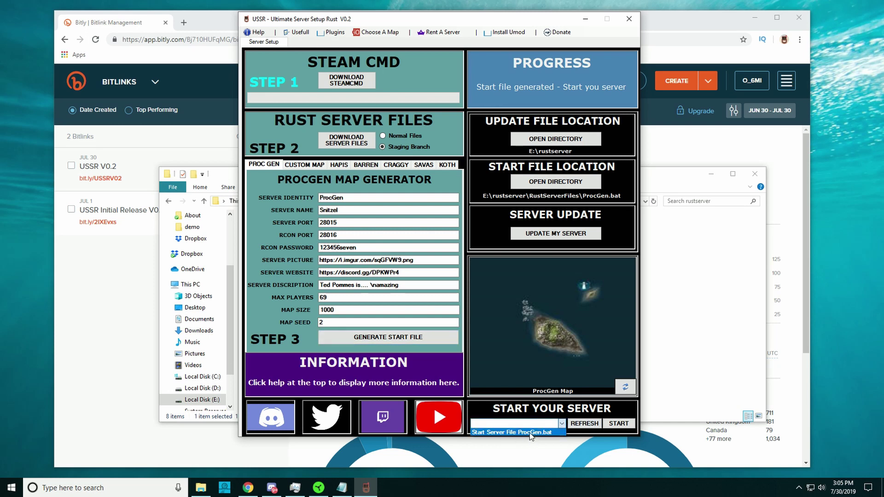
left_click(531, 433)
left_click(625, 423)
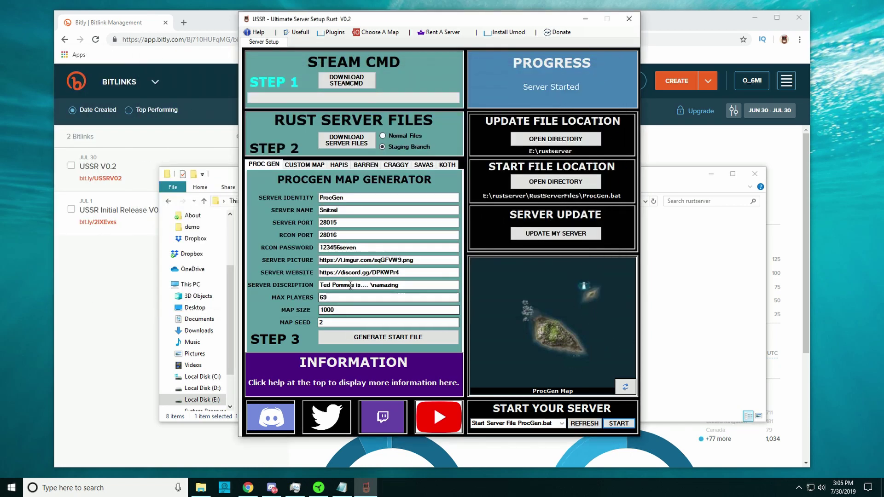
Step: Generate the Custom Map start file and select Start Server File CustomMap.bat from the refreshed start files
left_click(321, 167)
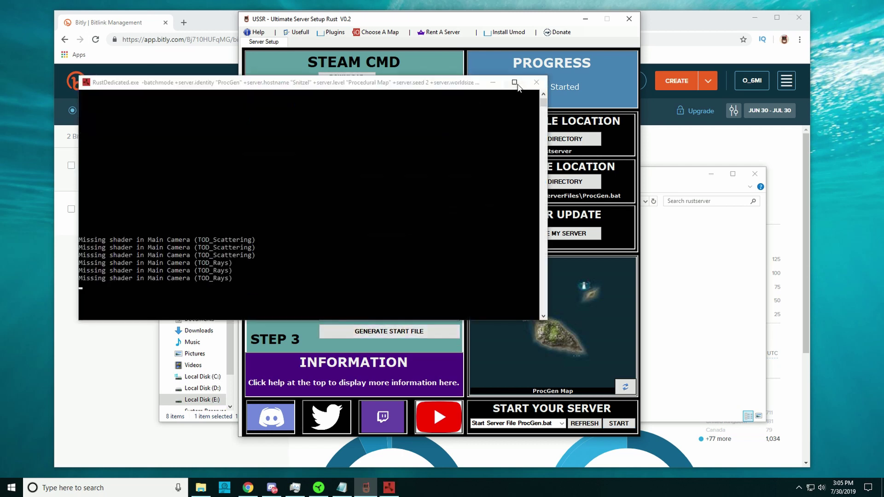
left_click(405, 331)
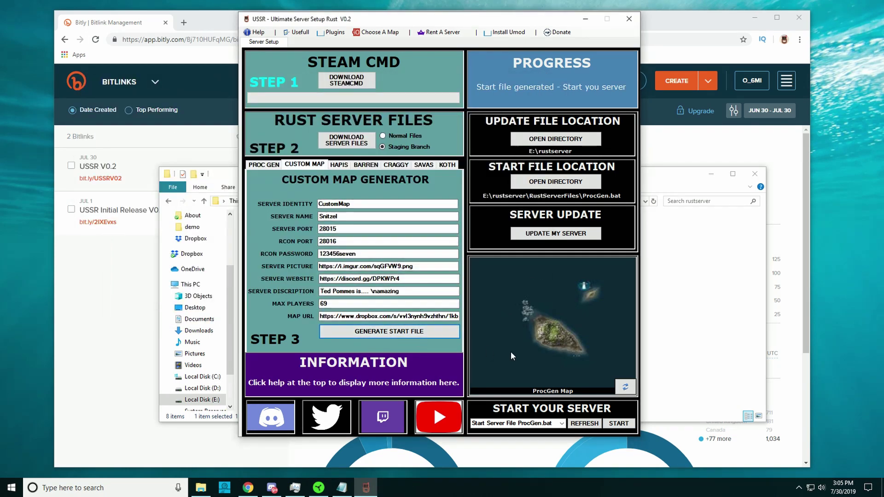
left_click(584, 423)
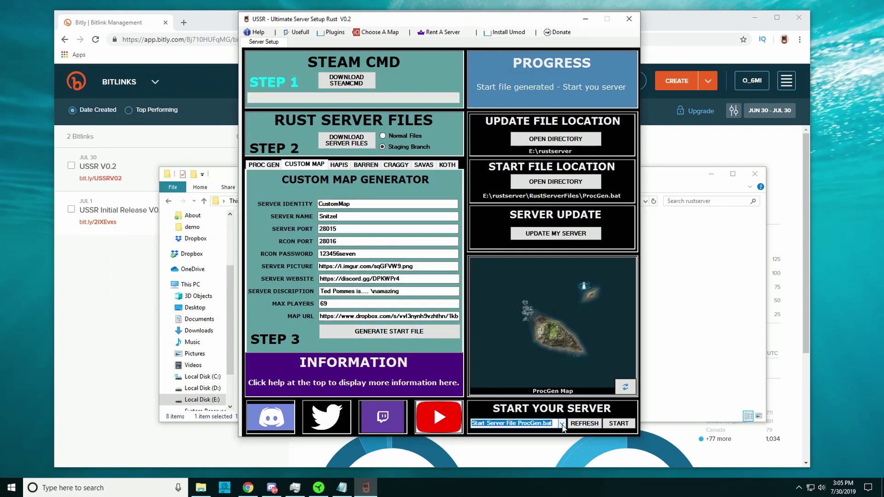
left_click(529, 423)
left_click(550, 432)
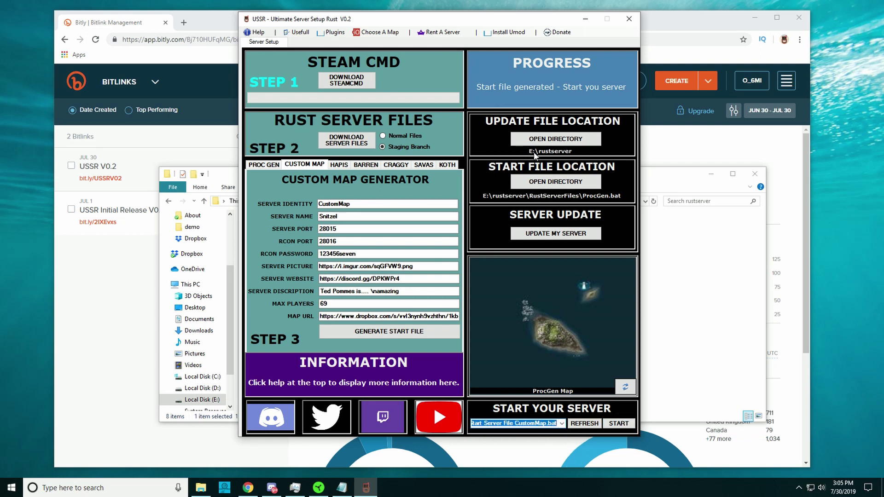
left_click_drag(439, 24, 452, 20)
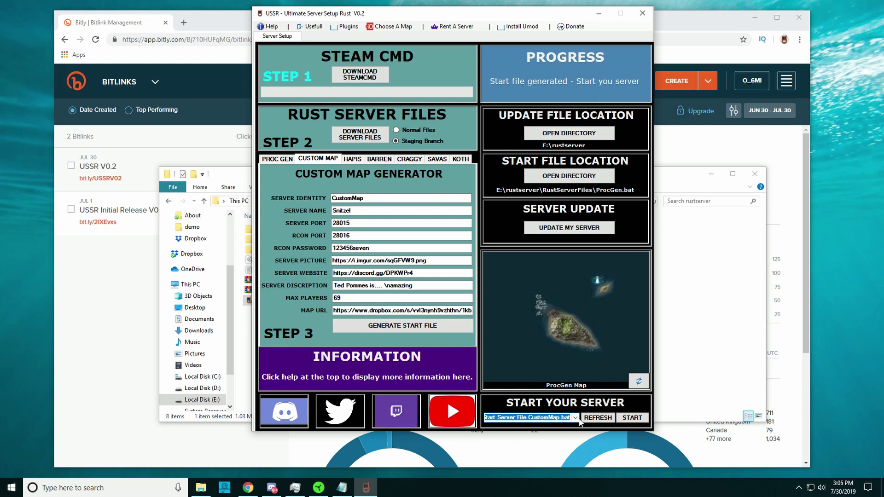
Step: Switch the start file to Start Server File ProcGen.bat and start the server, letting its console finish loading
left_click(575, 417)
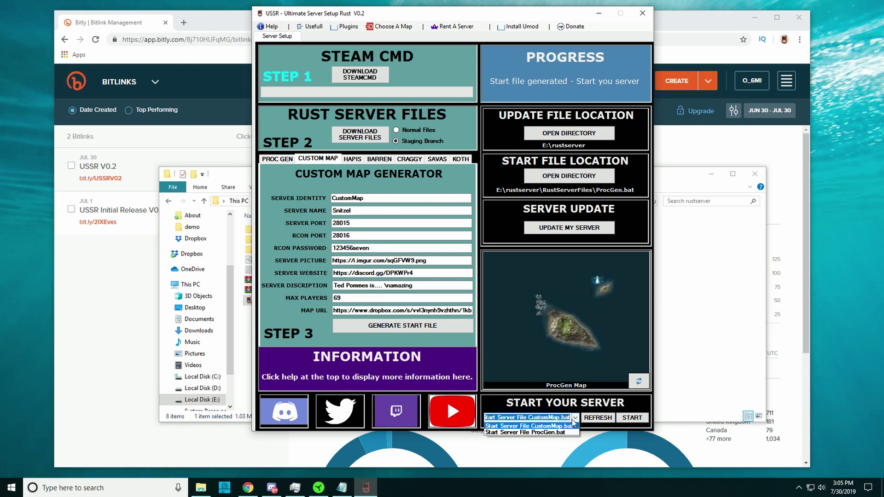
left_click(542, 433)
left_click(631, 418)
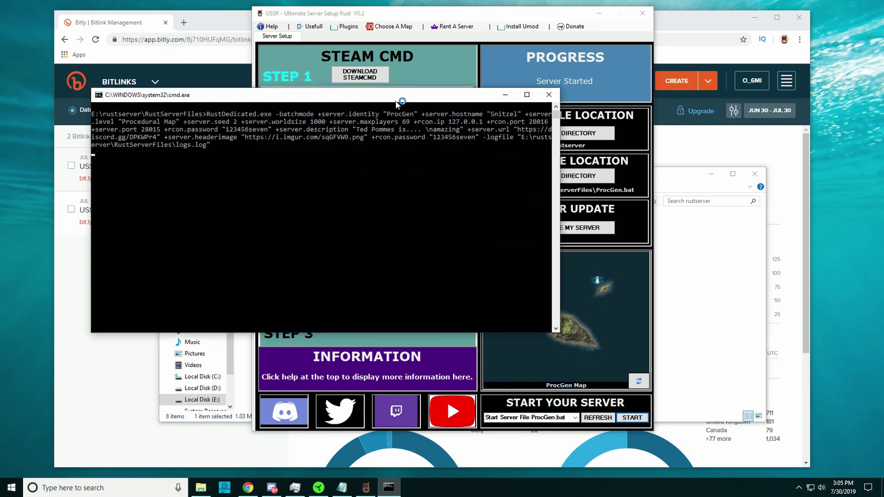
mouse_move(396, 98)
left_mouse_down()
mouse_move(384, 106)
mouse_move(395, 108)
left_mouse_up()
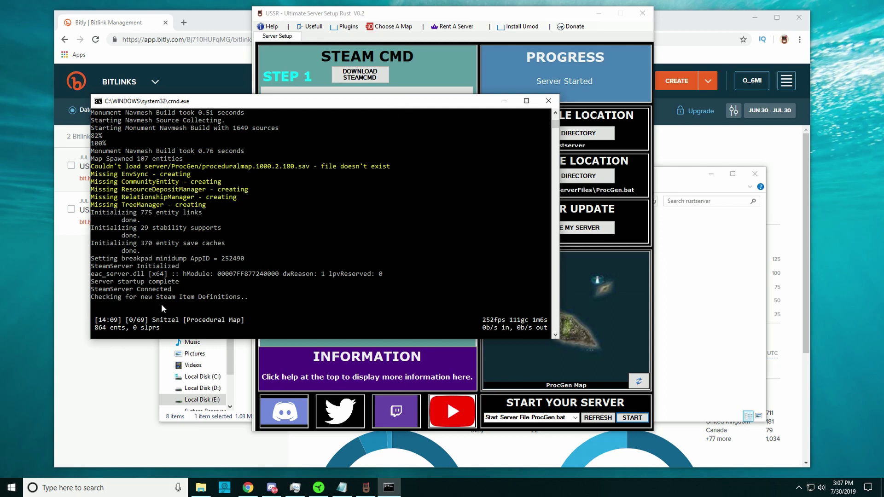
left_click_drag(281, 98, 385, 100)
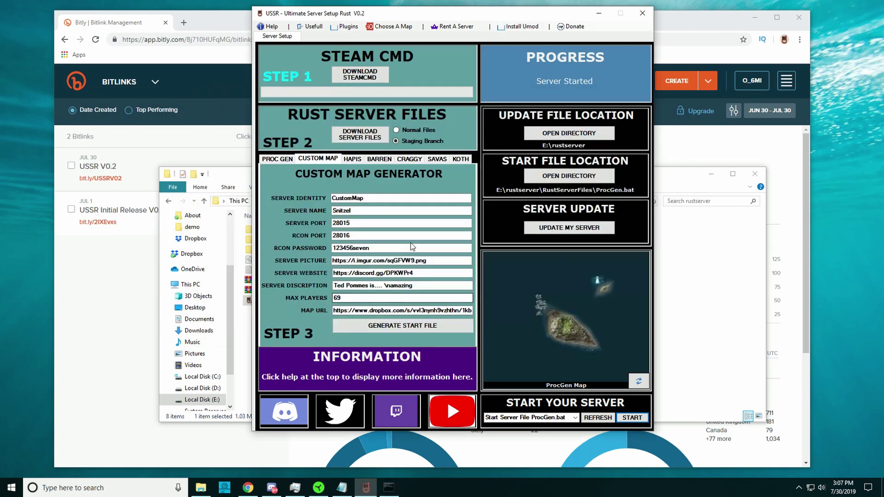
Step: Download and install Umod for the Rust server
left_click(519, 28)
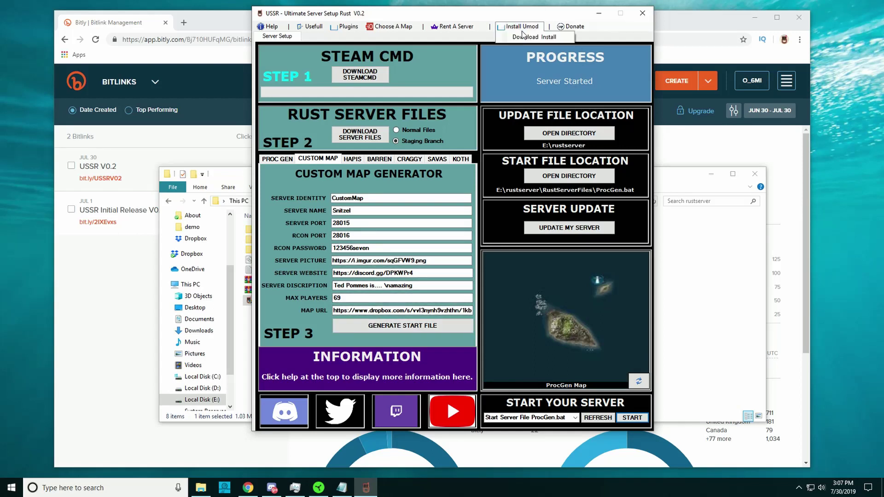
left_click(524, 40)
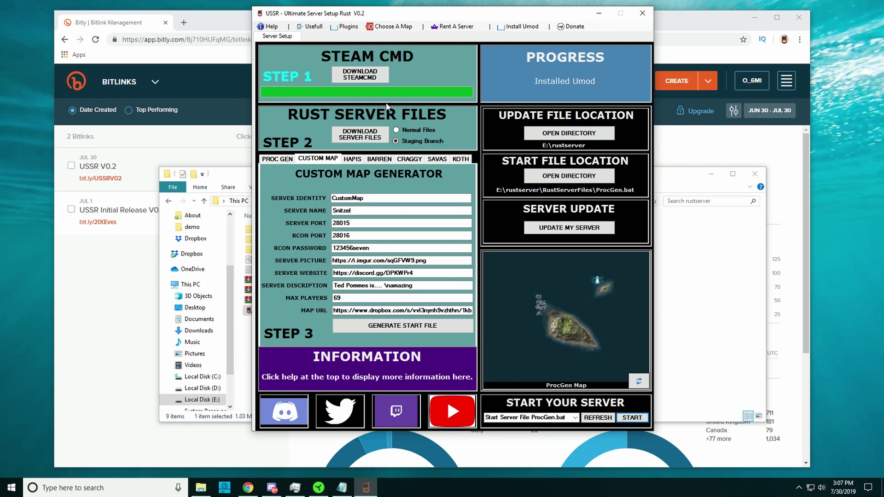
Step: Check the rustserver folder, start the server with Start Server File ProcGen.bat in USSR, and reposition the server console window
left_click(685, 183)
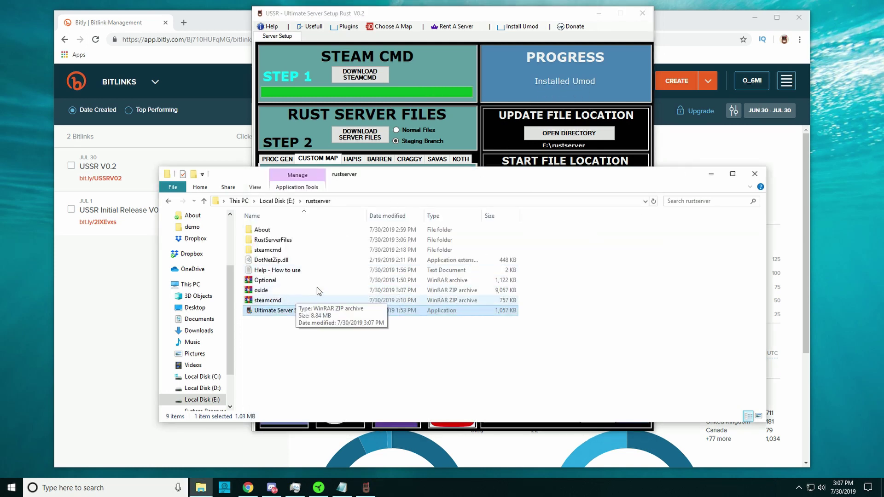
double_click(297, 310)
left_click(632, 417)
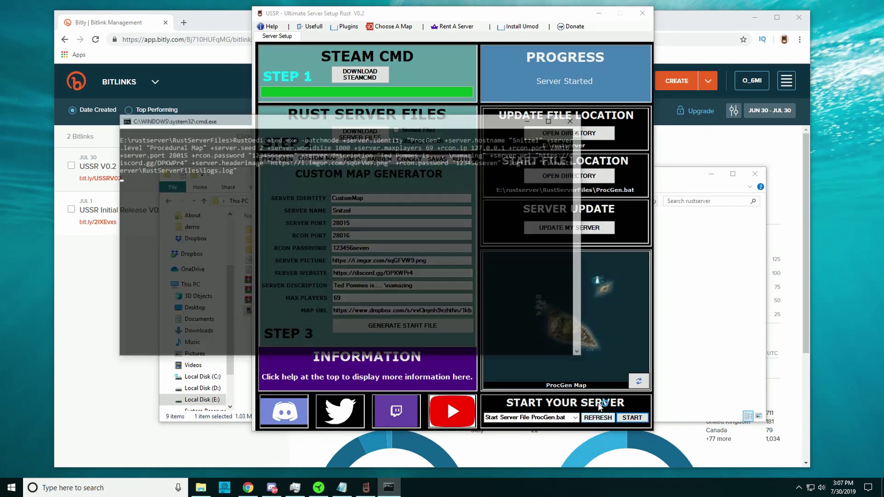
left_click_drag(359, 123, 384, 118)
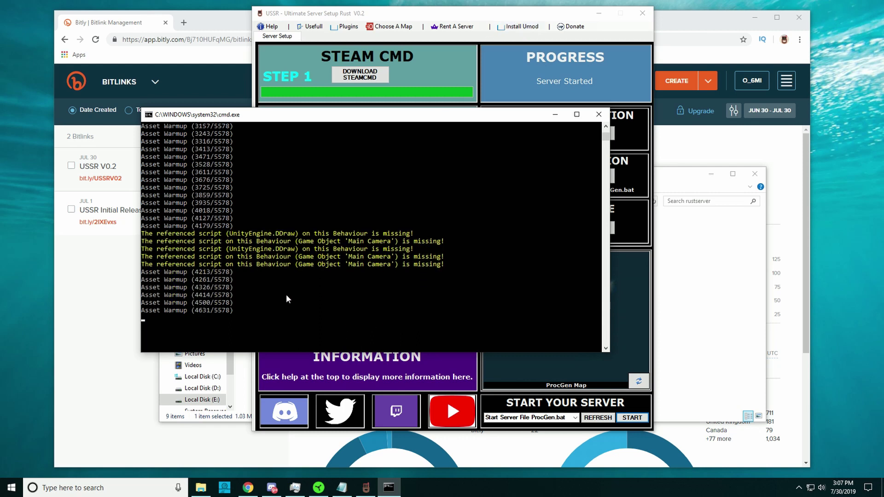
Step: Switch to File Explorer, open the plugins folder inside RustServerFiles\oxide, and move the window aside
left_click(241, 372)
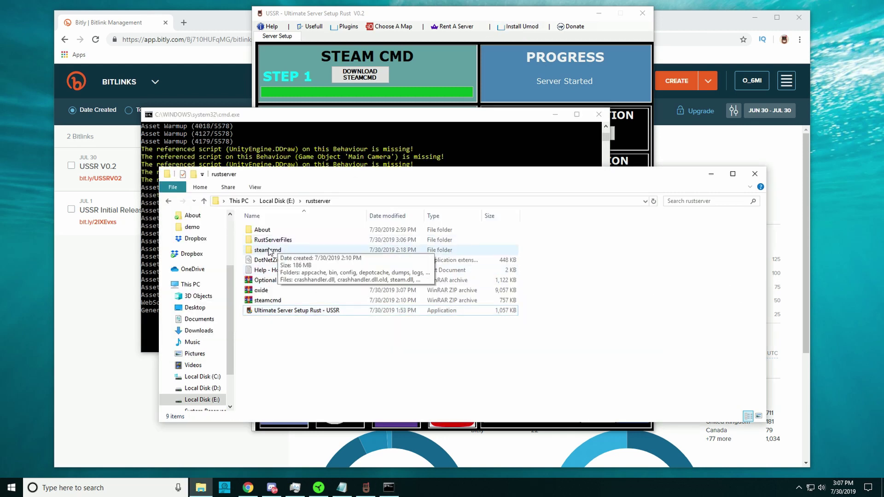
double_click(284, 240)
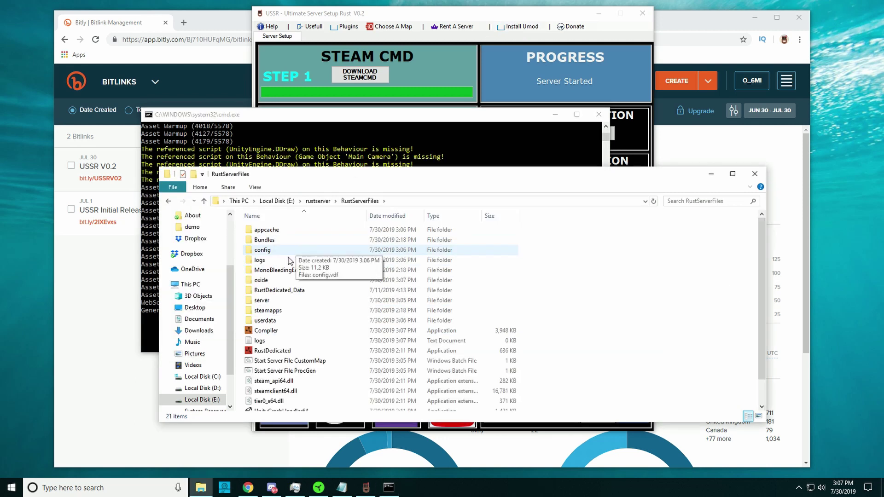
double_click(261, 280)
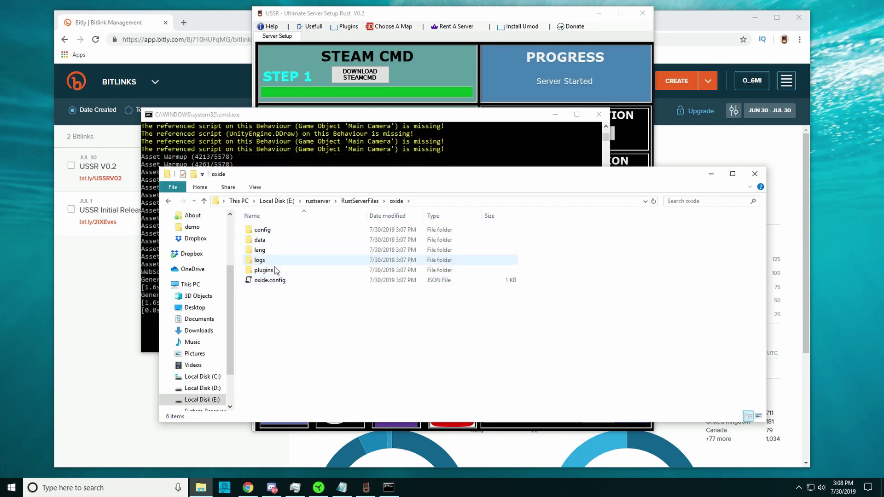
double_click(274, 271)
left_click_drag(358, 178, 516, 187)
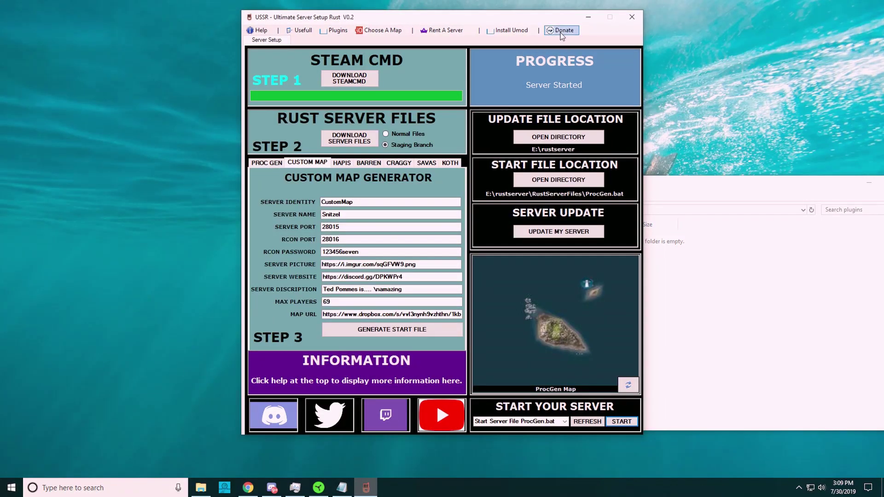
Step: Open the "Skins - Will be used for giveaways" donation page from USSR, look through it, close it and minimize the browser
left_click(561, 32)
left_click(514, 20)
left_click_drag(514, 20, 513, 20)
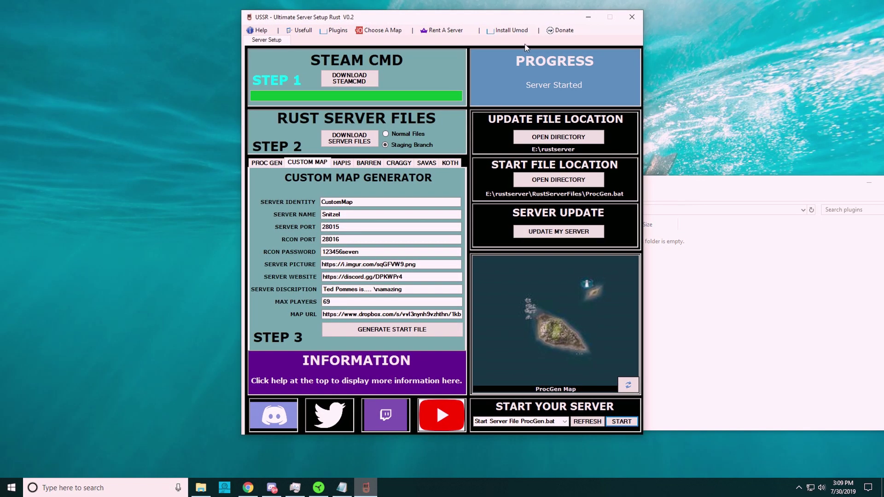
left_click(561, 32)
mouse_move(593, 44)
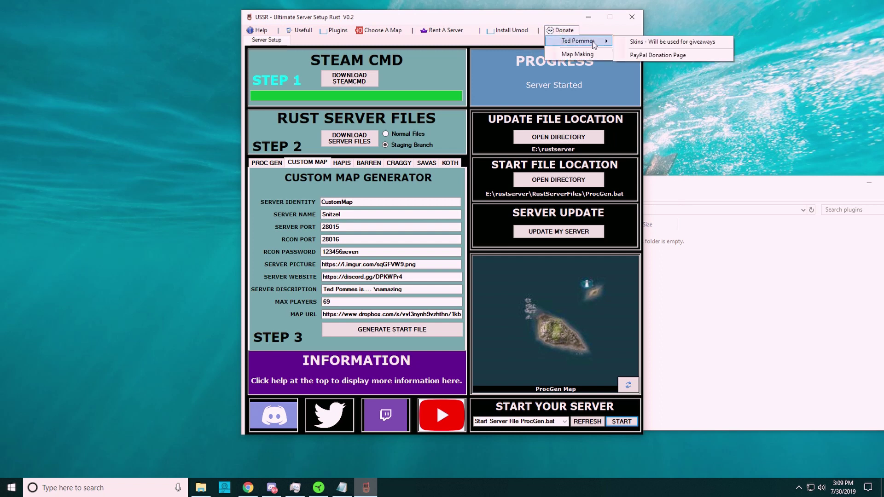
left_click(690, 44)
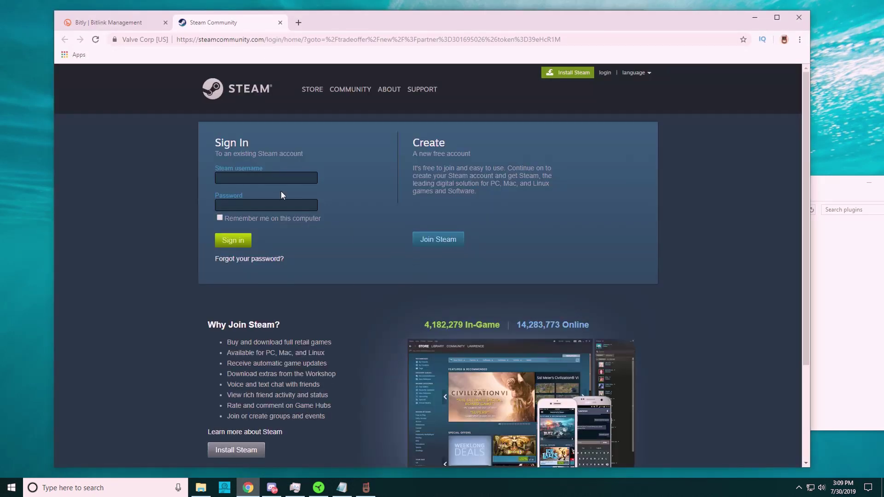
scroll(300, 138, "down", 3)
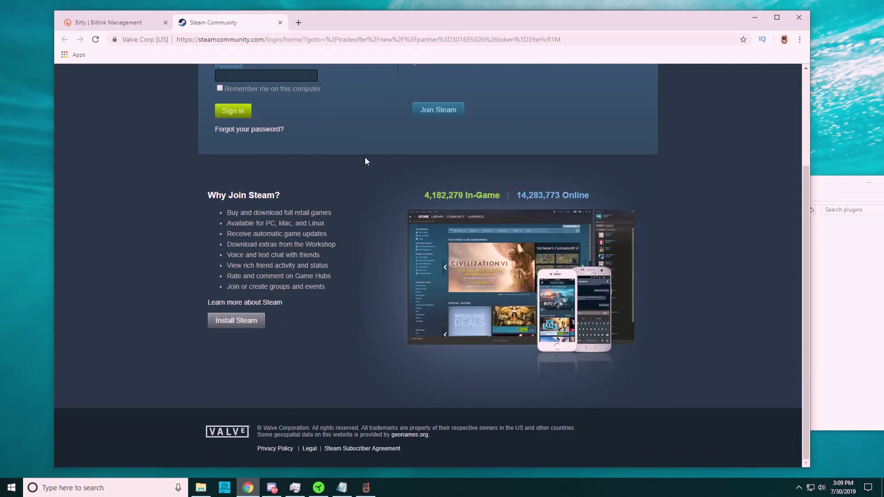
scroll(300, 138, "up", 3)
left_click(280, 23)
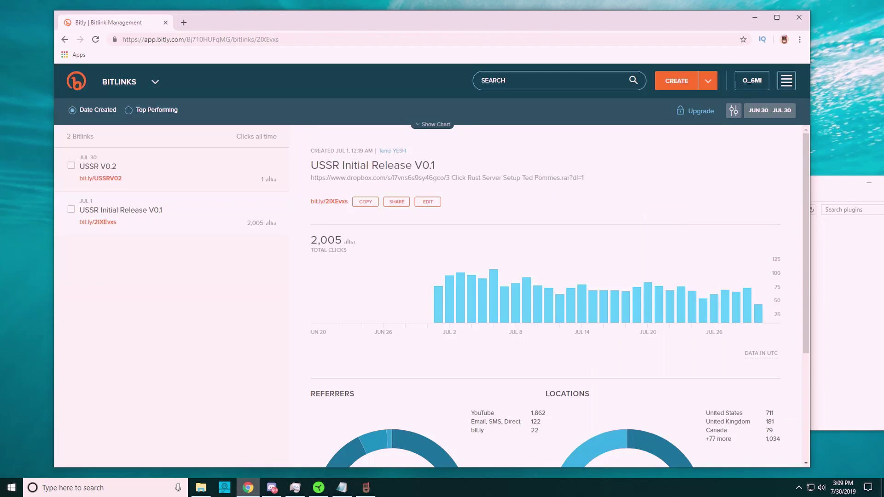
left_click(752, 17)
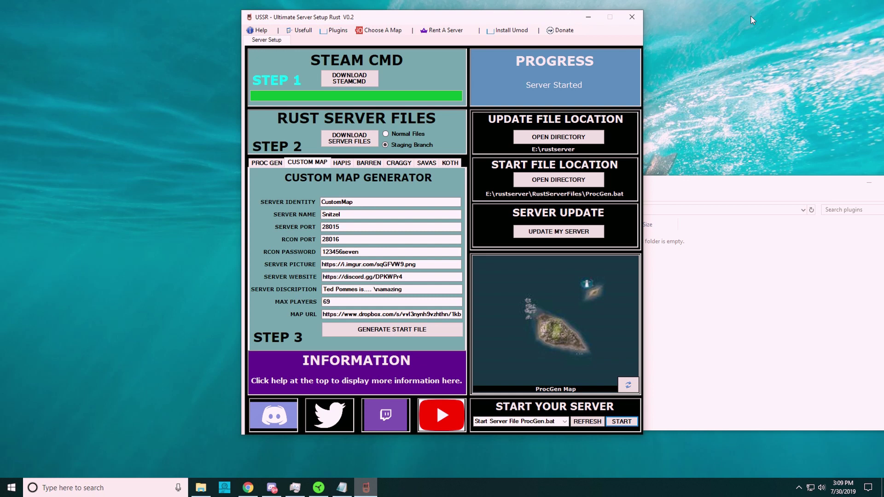
Step: Open the Map Making donation page from USSR, read its description on PayPal, and minimize the browser
left_click(560, 30)
mouse_move(577, 41)
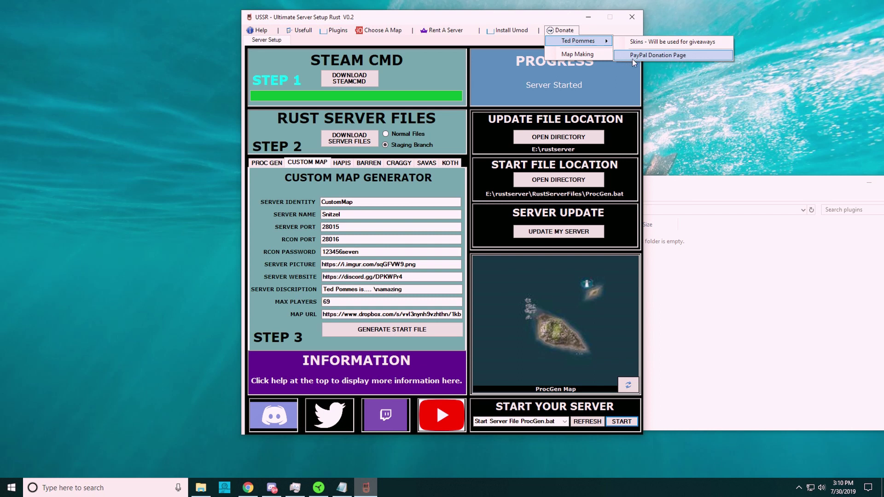
left_click(581, 56)
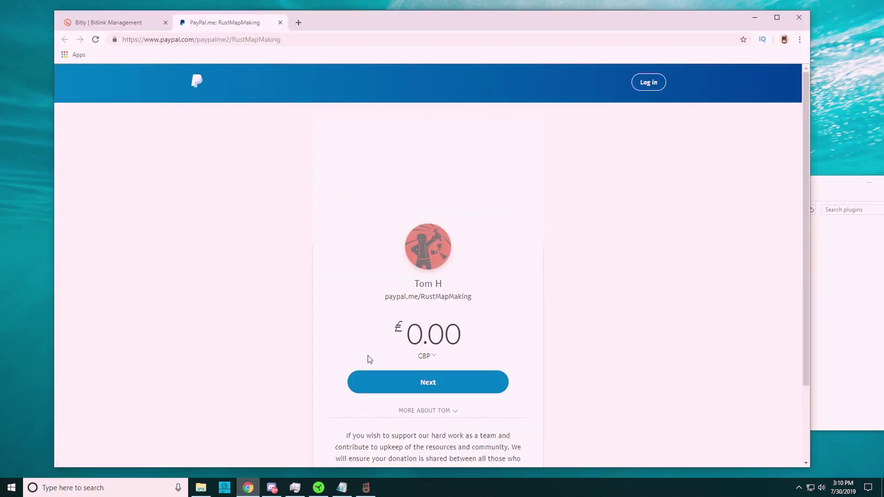
scroll(323, 319, "down", 2)
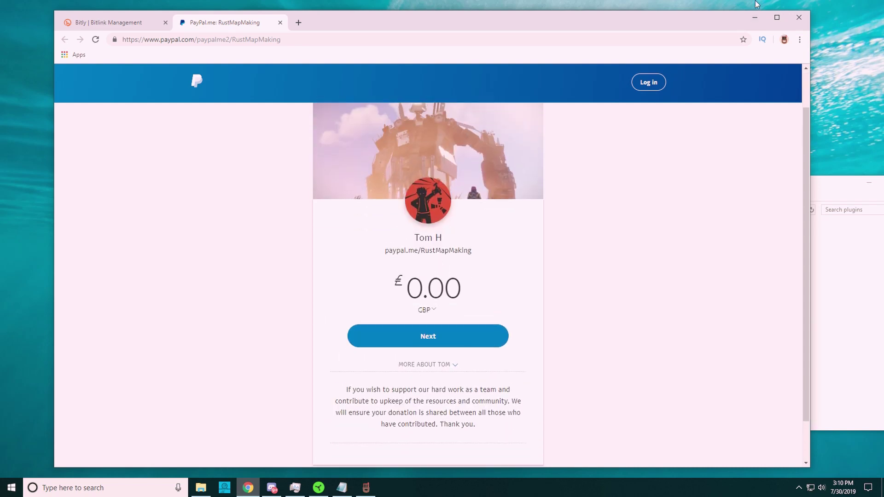
left_click(756, 19)
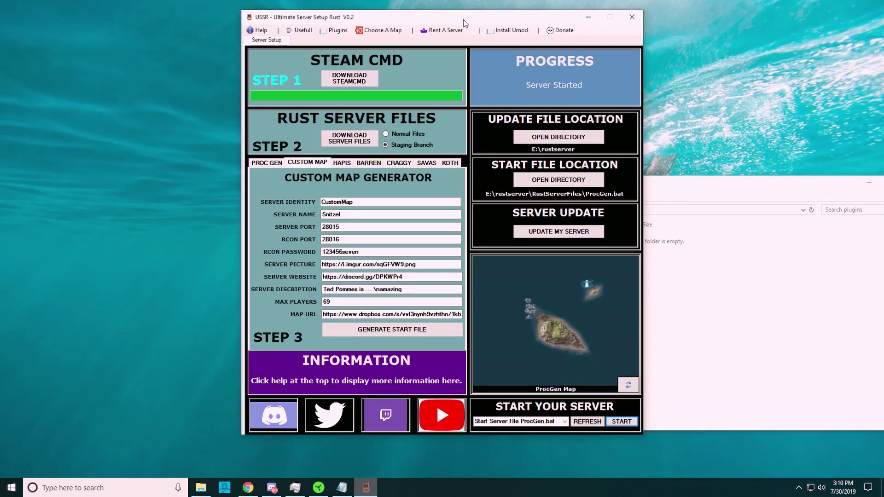
left_click_drag(463, 19, 465, 35)
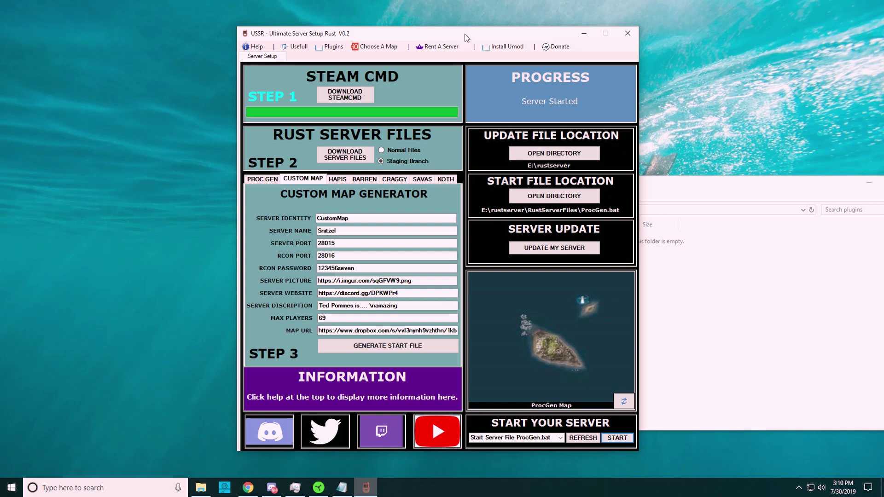
left_click_drag(465, 34, 499, 38)
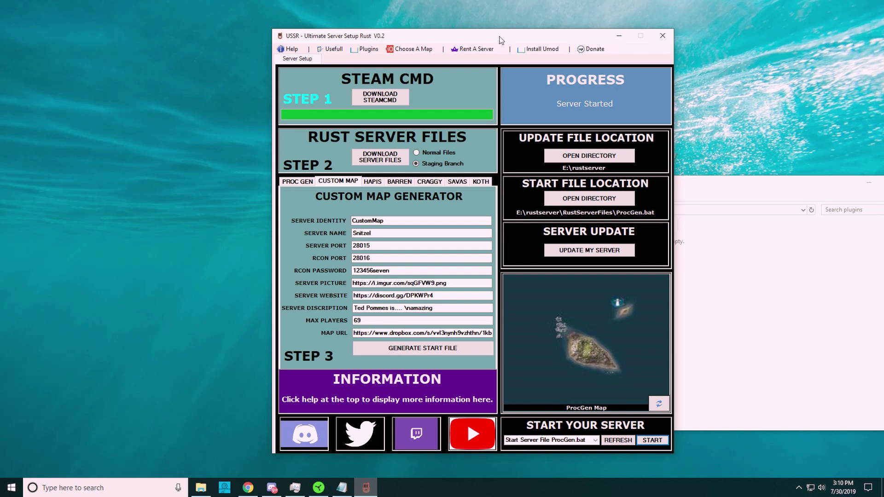
left_click_drag(500, 39, 497, 39)
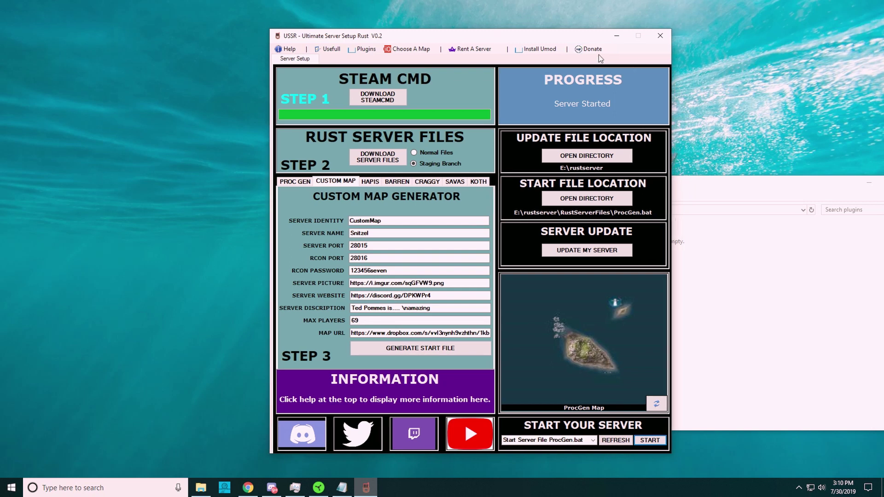
left_click_drag(407, 37, 405, 26)
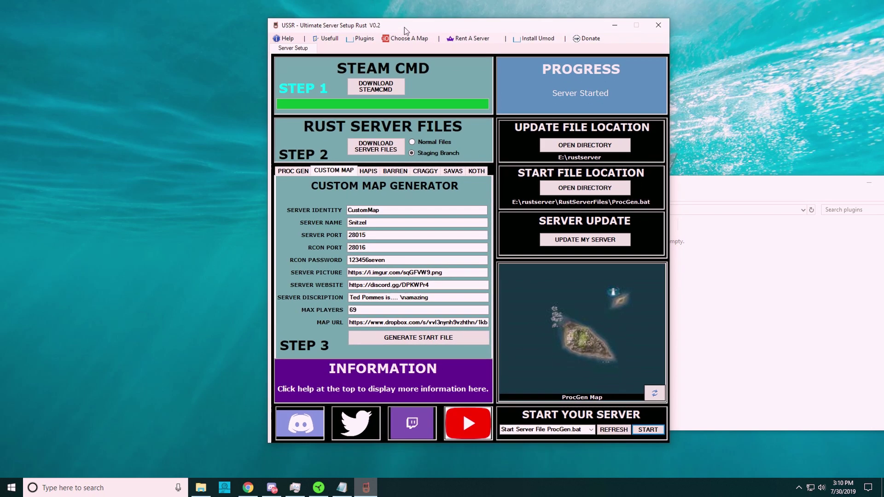